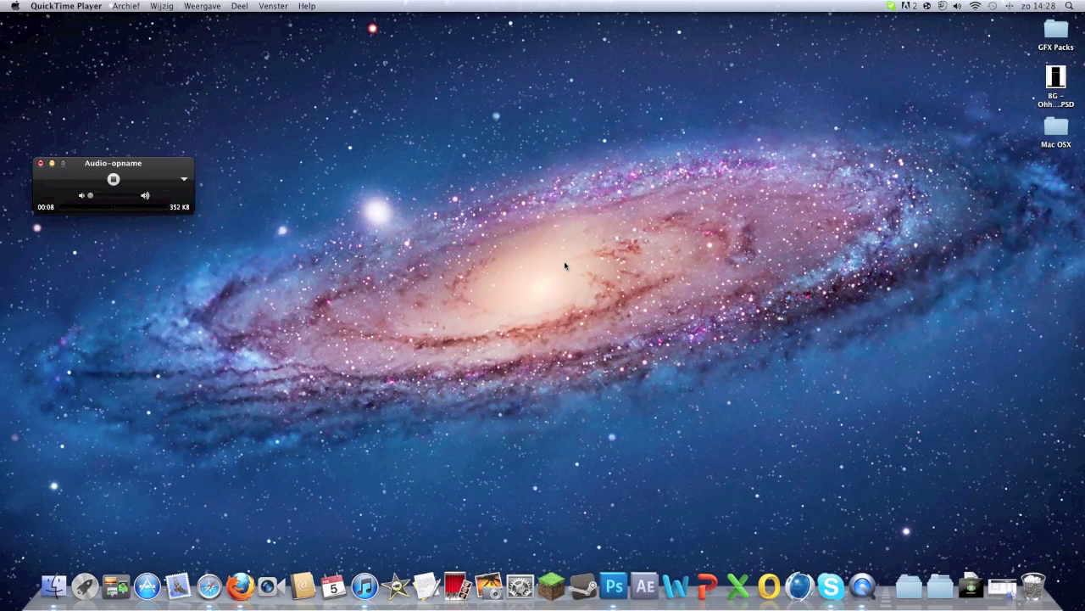
Step: Launch Photoshop CS5.1 from the Dock
left_click(616, 582)
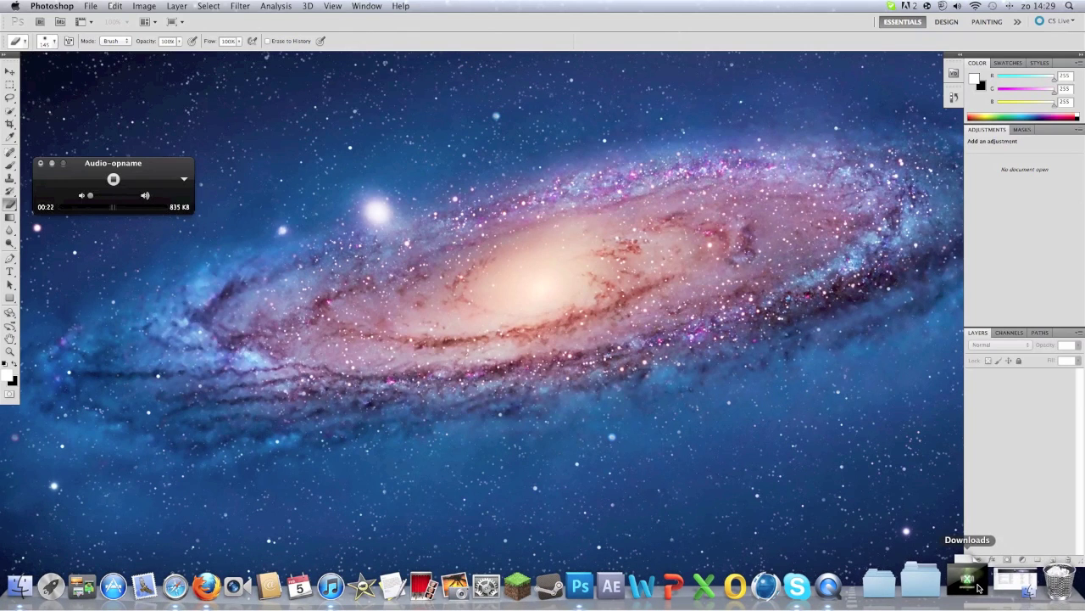
Step: Open Vexon-Banner.png from the Downloads folder
left_click(93, 6)
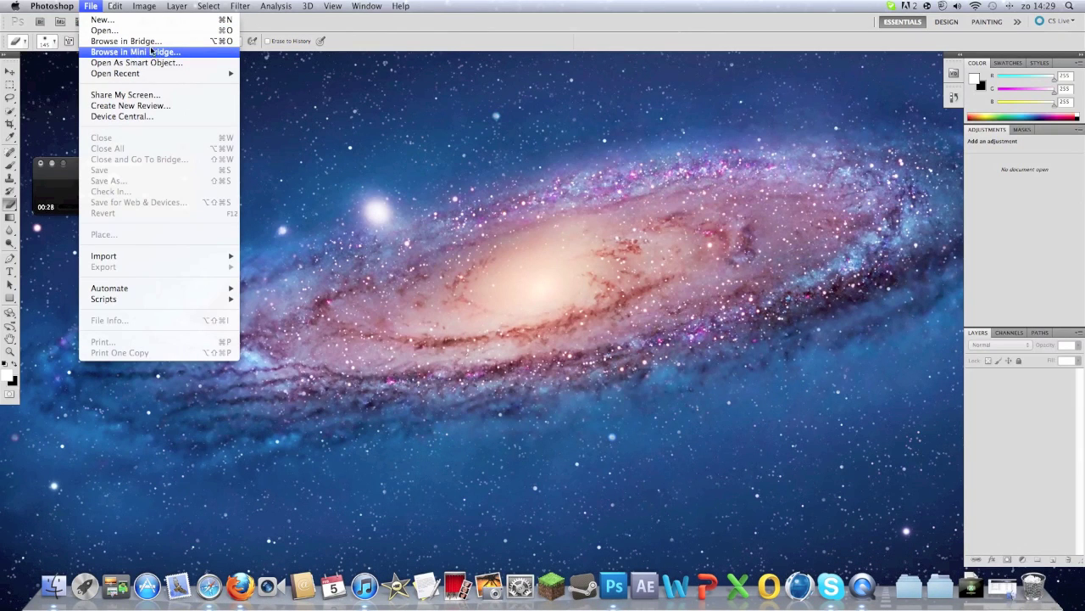
left_click(104, 29)
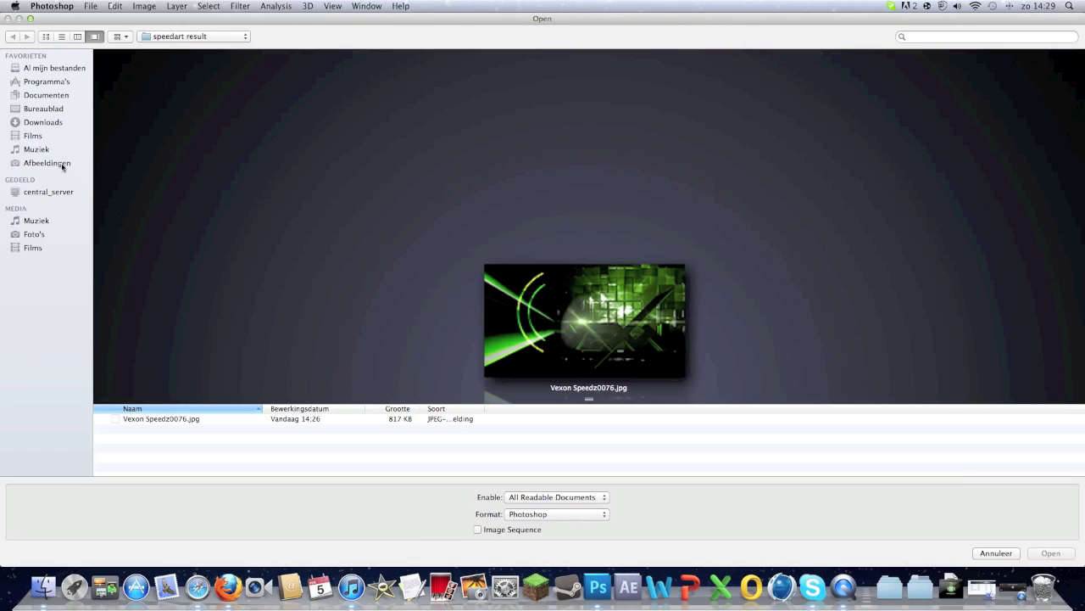
left_click(18, 123)
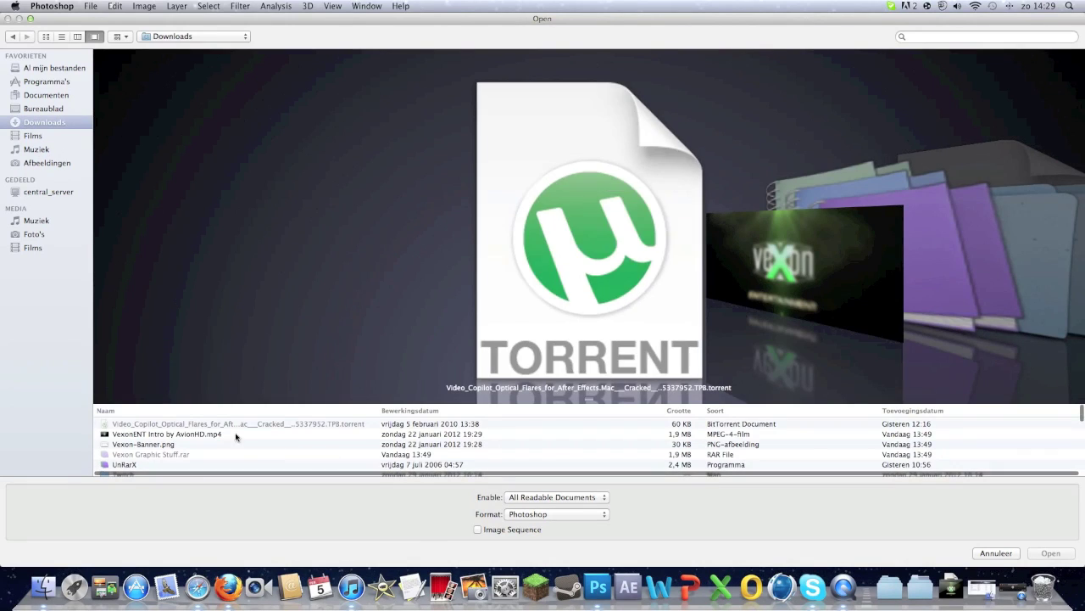
key("Escape")
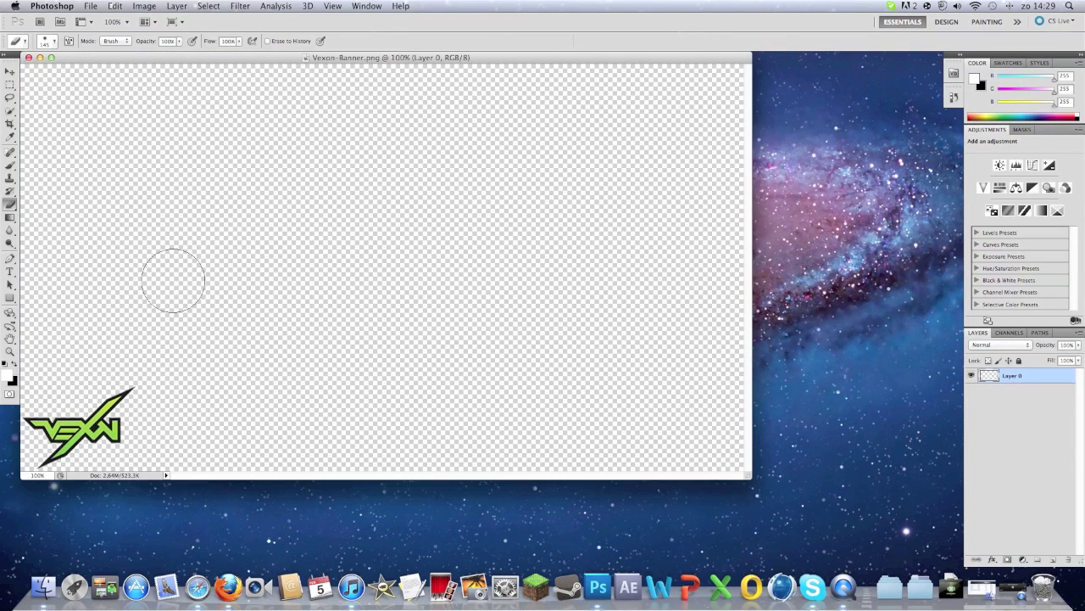
Step: Move the green VEXN logo to the canvas centre and scale it up to about 310%
left_click(9, 71)
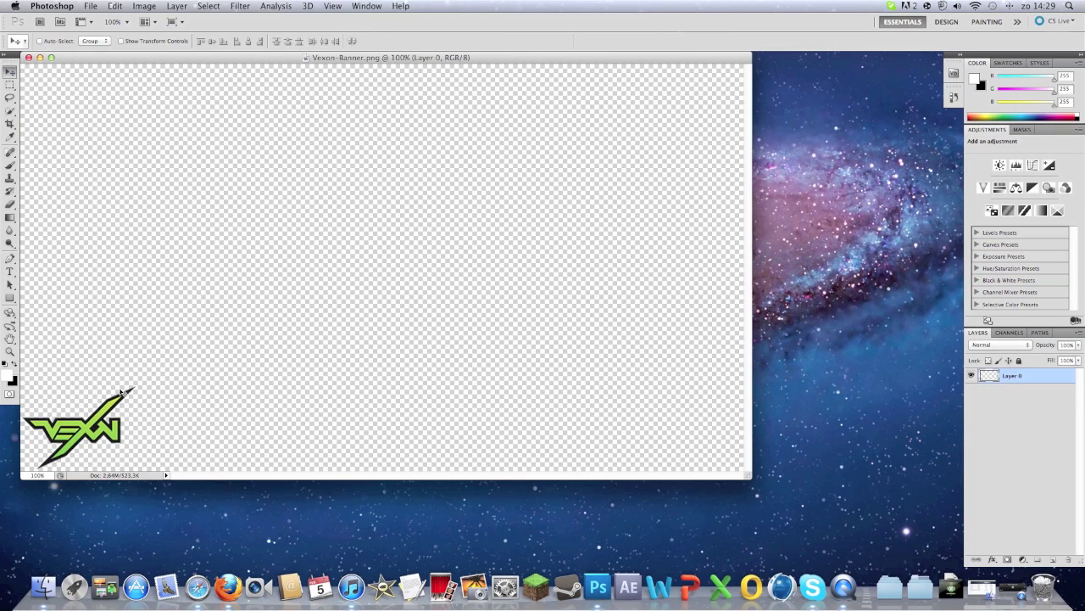
left_click_drag(187, 396, 478, 219)
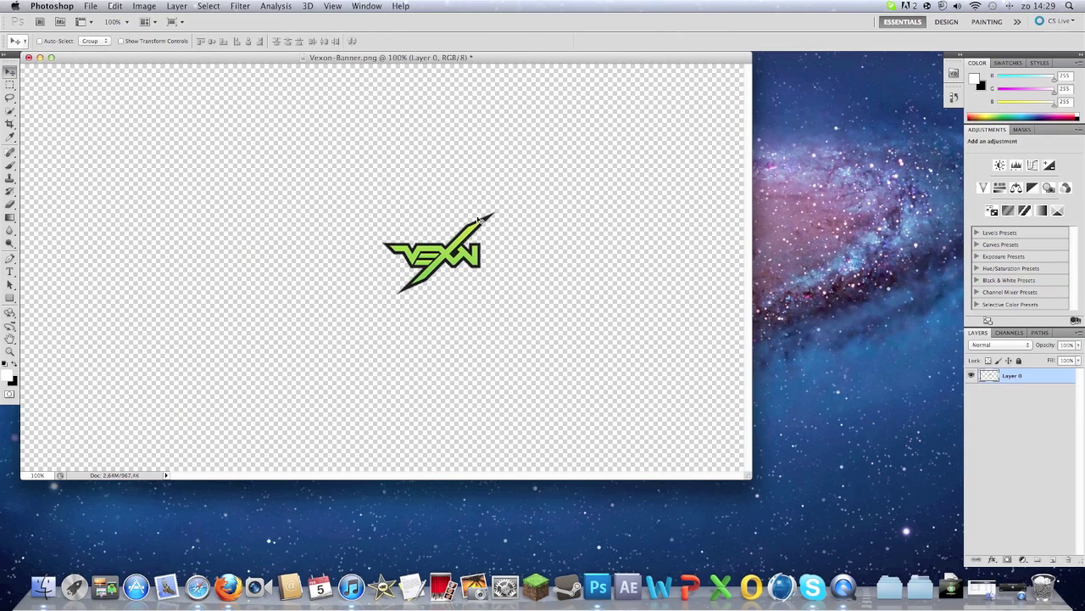
key("super+t")
left_click_drag(496, 213, 654, 102, "shift")
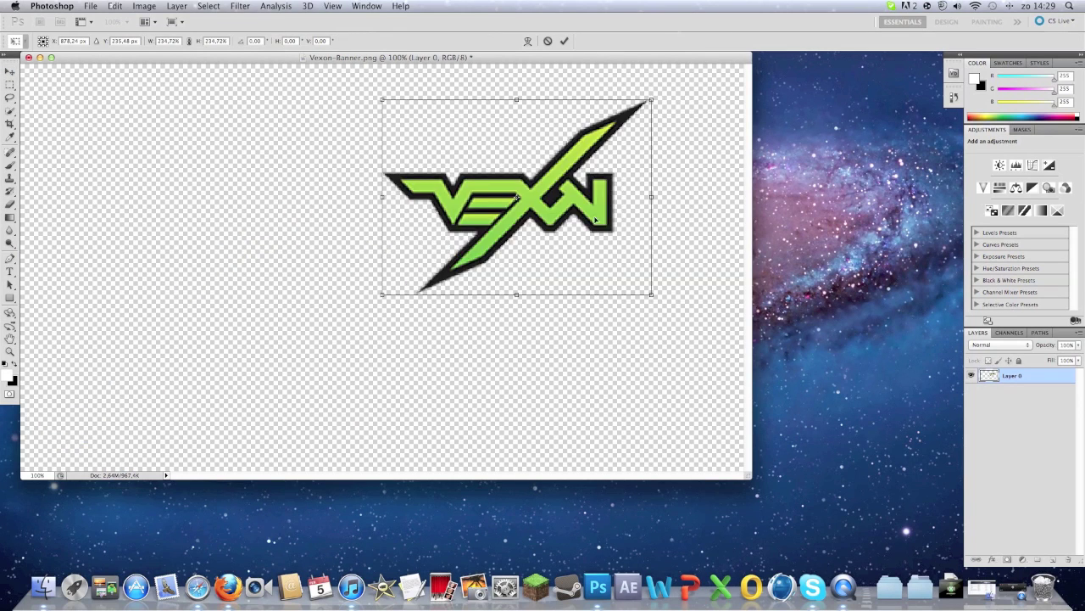
left_click_drag(594, 221, 461, 261)
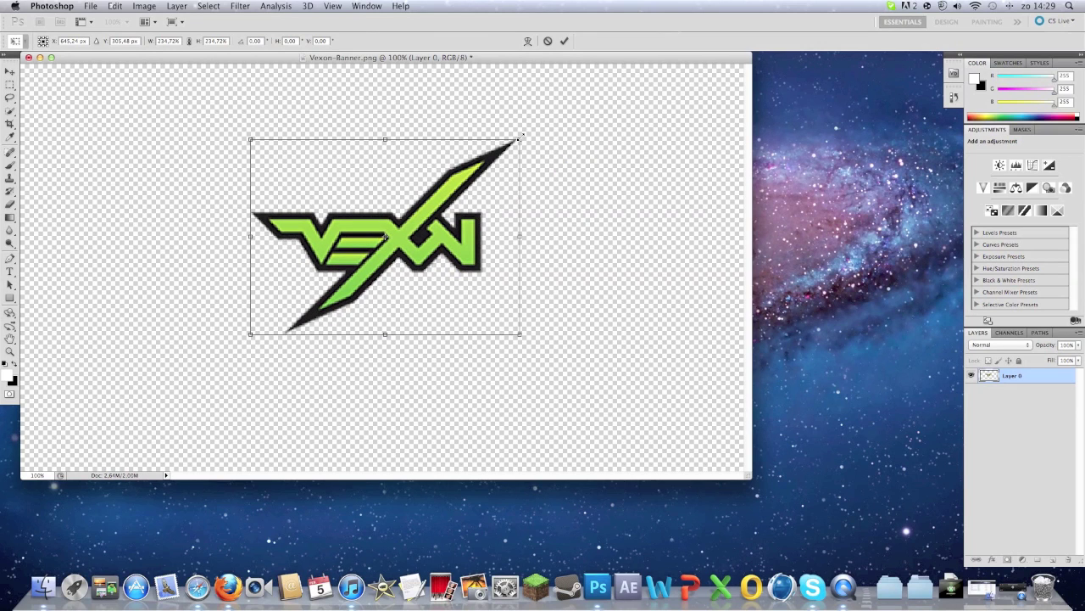
left_click_drag(517, 143, 607, 77, "shift")
left_click_drag(539, 178, 497, 237)
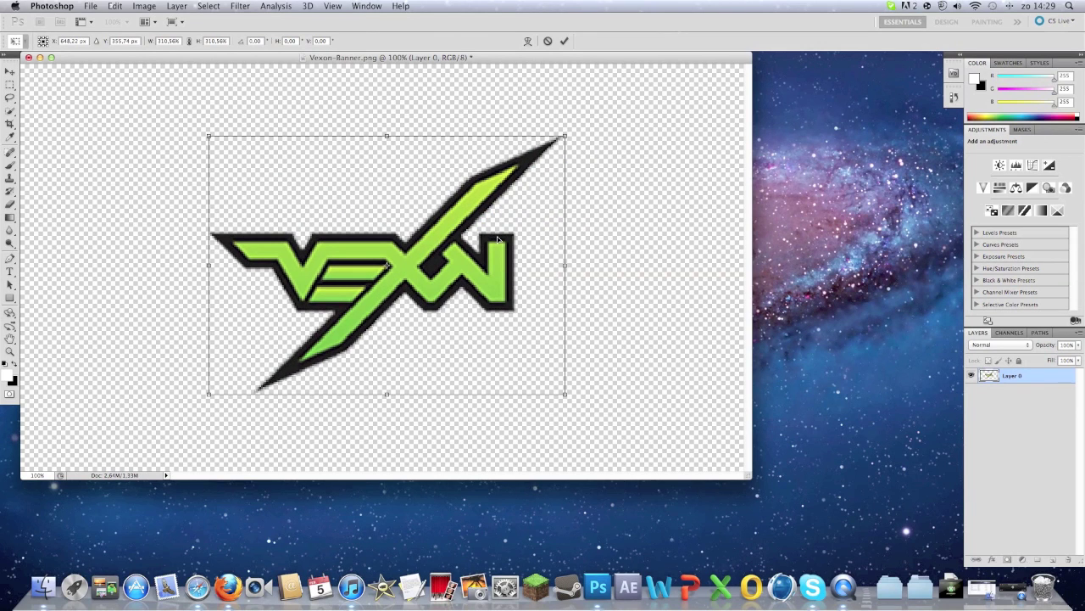
key("Return")
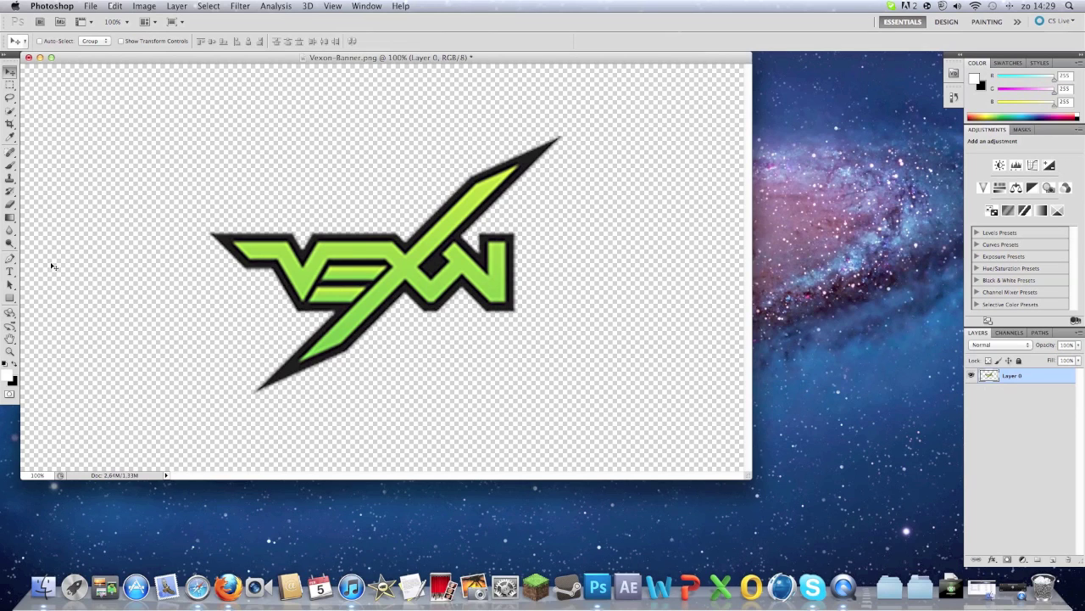
Step: Trace the VEXN logo's outer edge with Pen tool anchor points
left_click(9, 262)
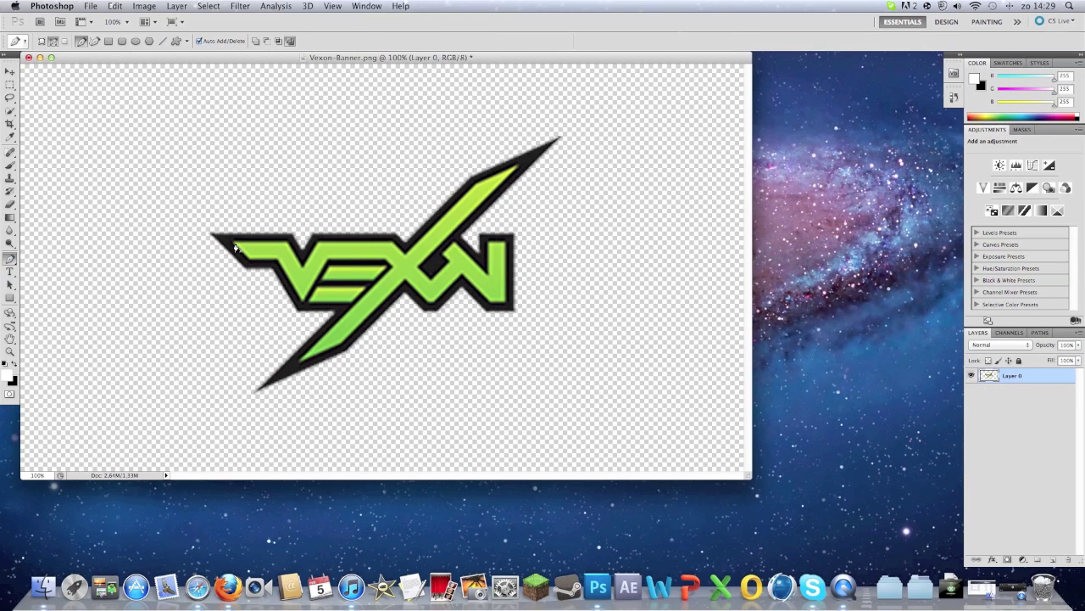
left_click(234, 244)
left_click(474, 186)
left_click(518, 164)
left_click(506, 303)
left_click(251, 255)
left_click(382, 269)
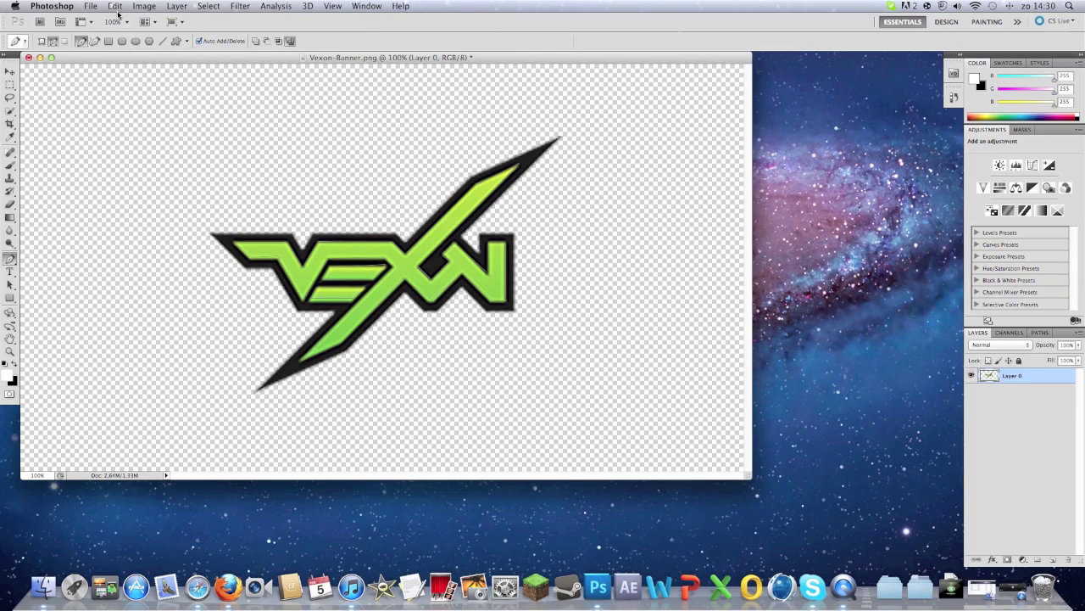
Step: Start exporting the Work Path with File > Export > Paths to Illustrator
left_click(91, 7)
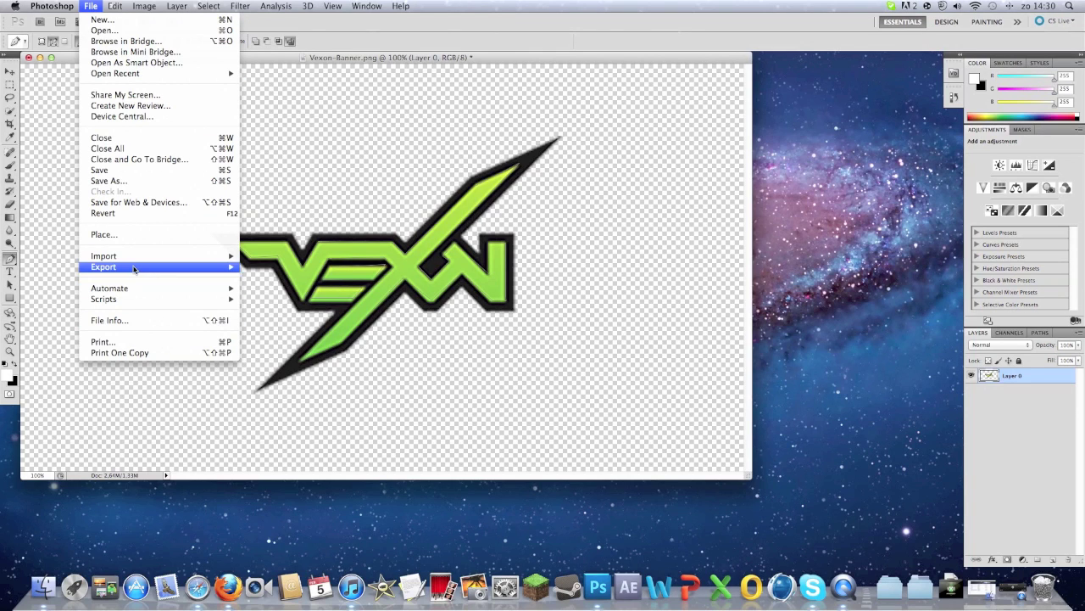
mouse_move(134, 267)
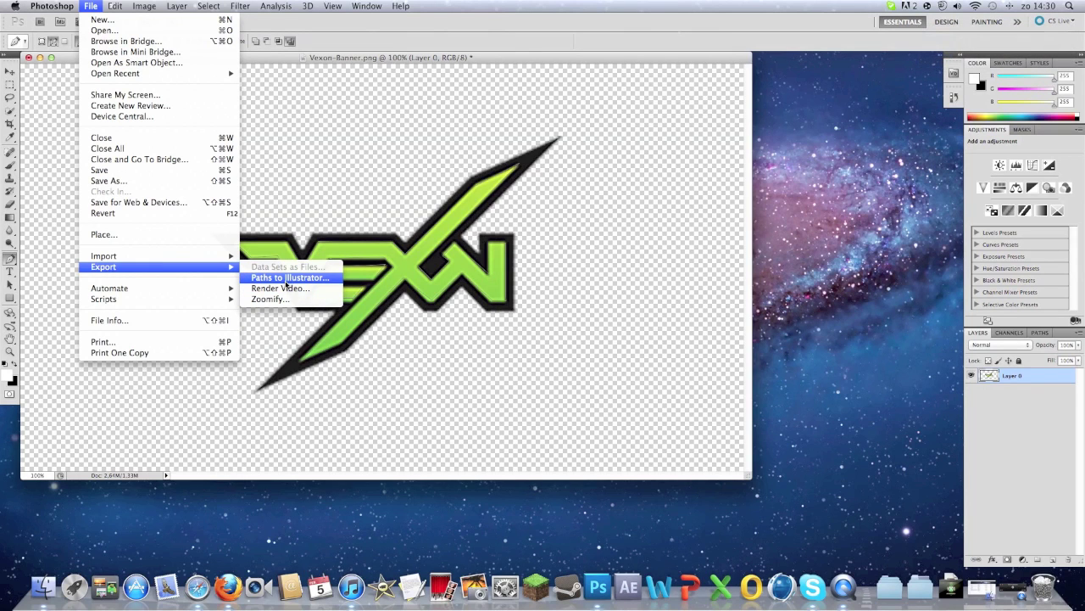
left_click(286, 278)
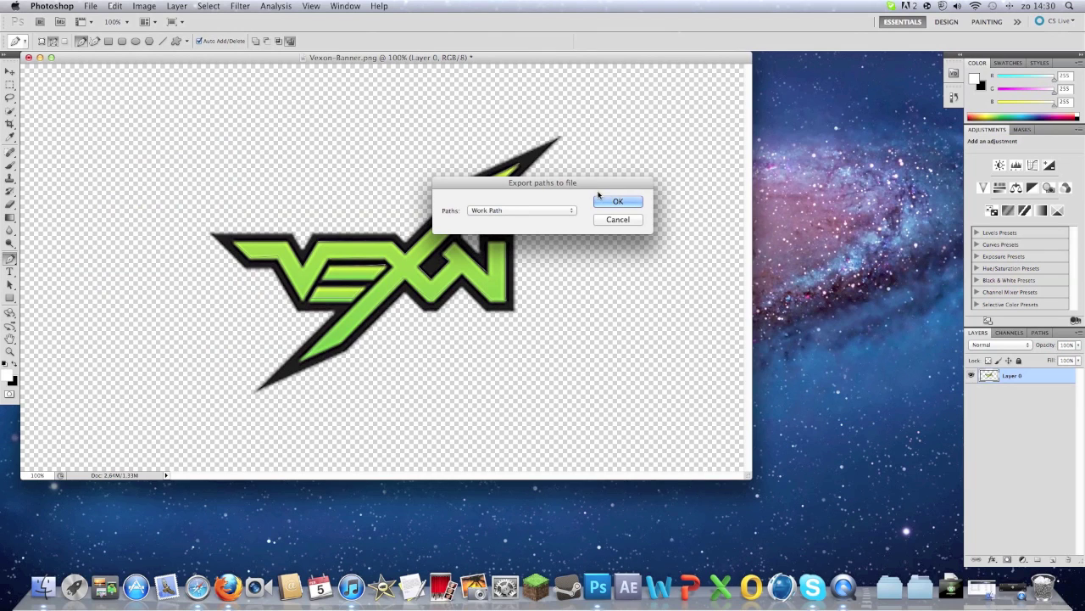
left_click(604, 201)
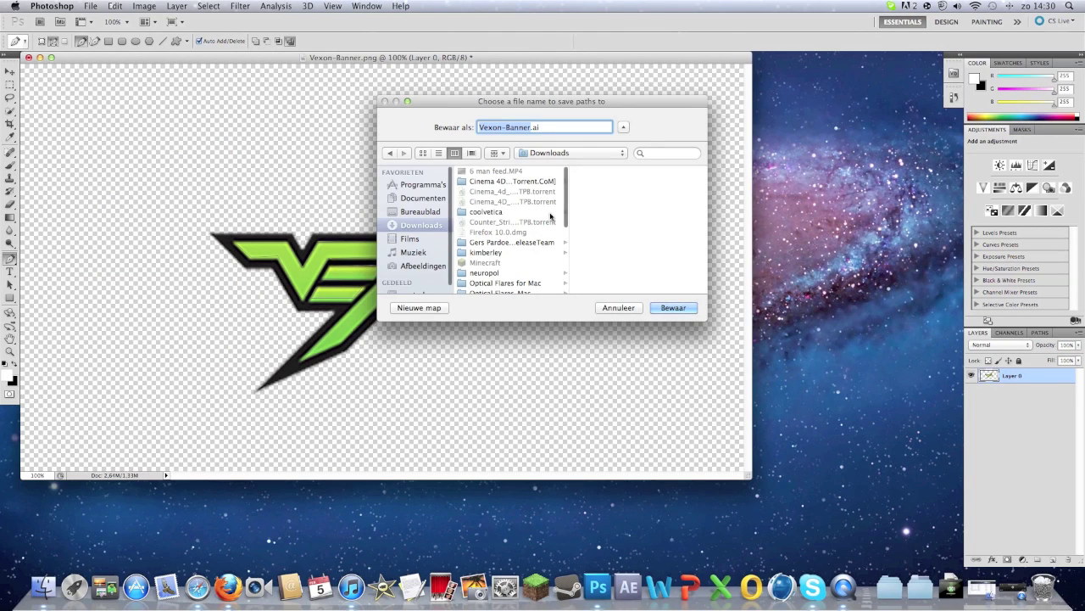
Step: Browse to Documenten > Photoshop To Cinema 4D, pick Vexon.ai, cancel, then launch Cinema 4D
left_click(439, 265)
left_click(435, 253)
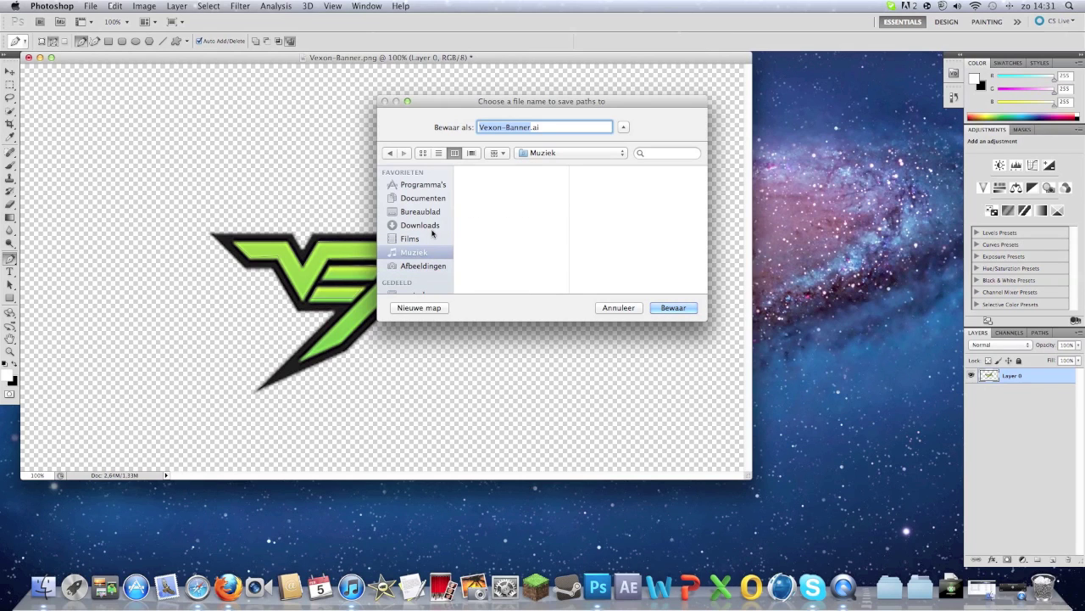
left_click(432, 227)
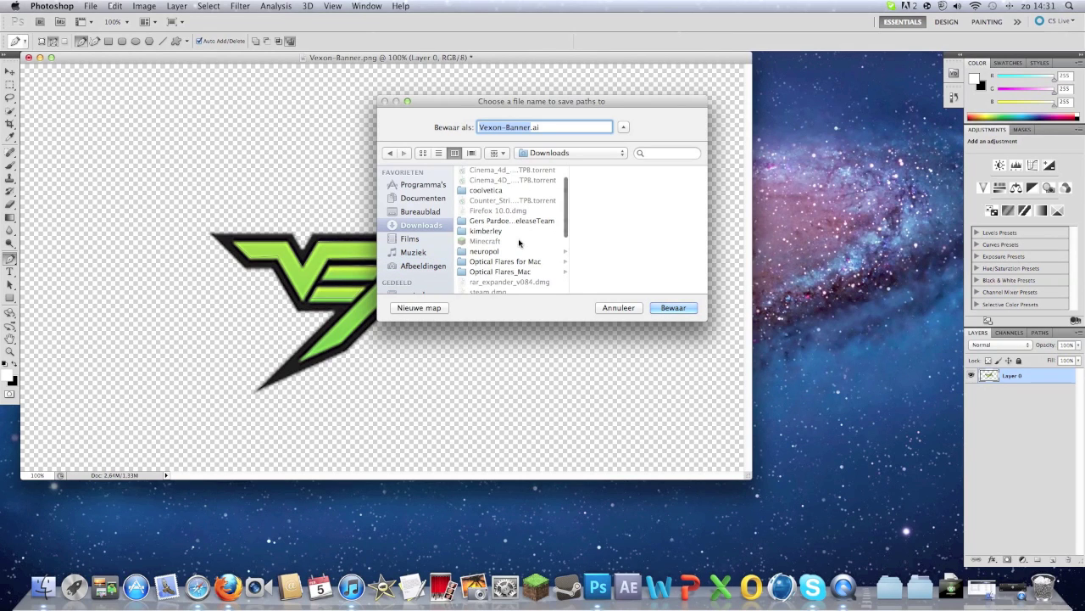
scroll(519, 243, "down", 5)
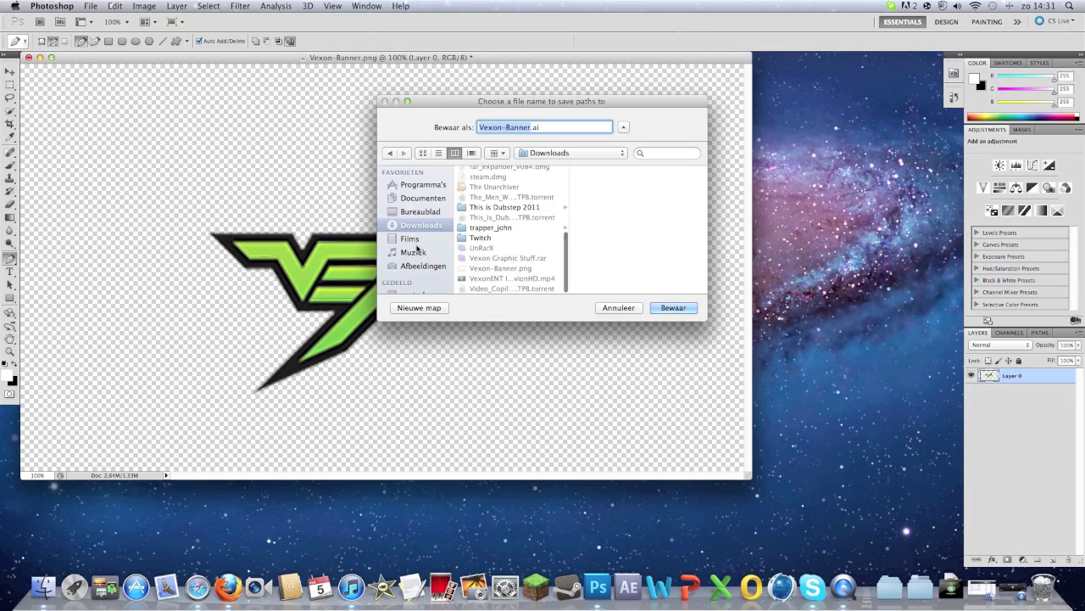
left_click(415, 240)
left_click(422, 198)
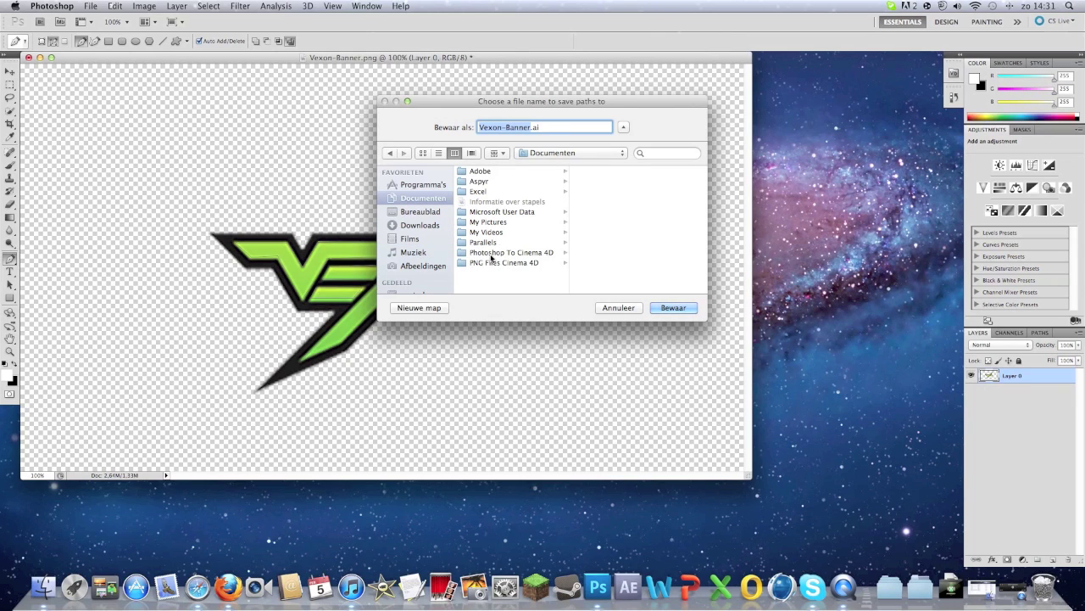
left_click(492, 253)
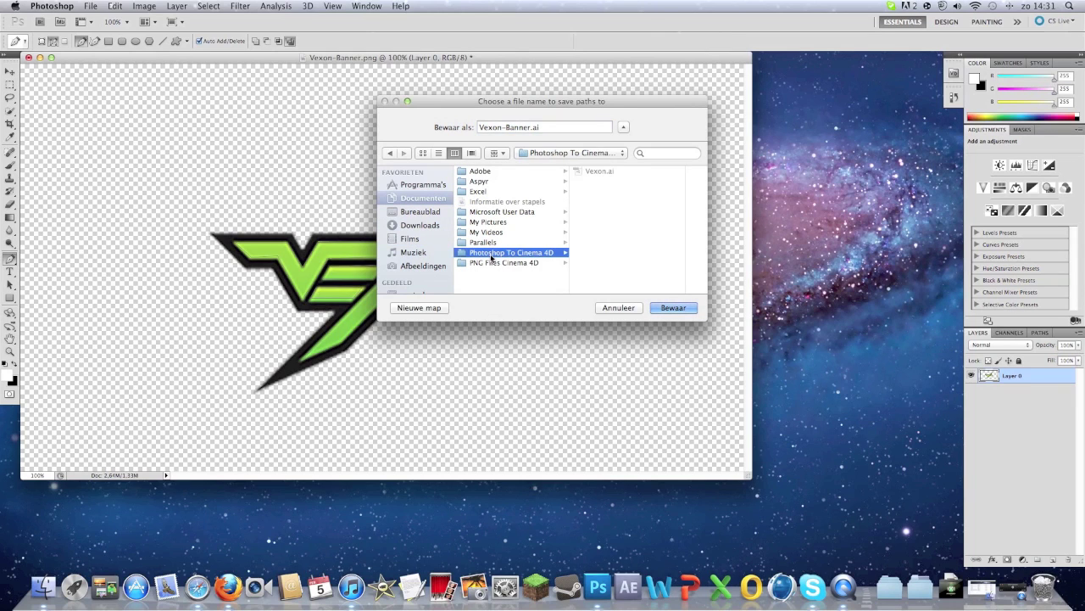
left_click(597, 173)
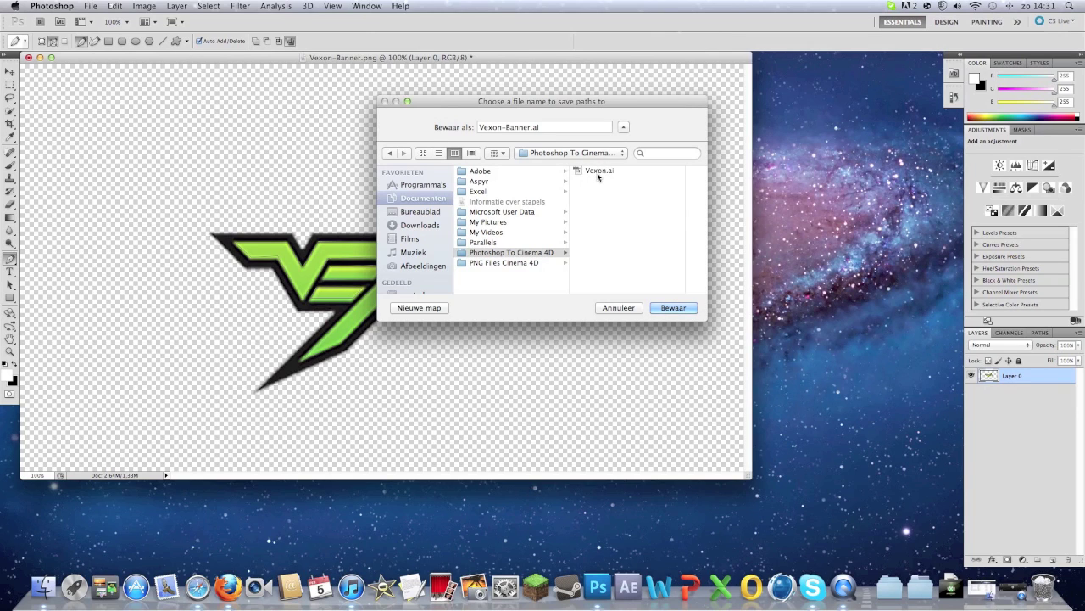
left_click(597, 174)
left_click(636, 316)
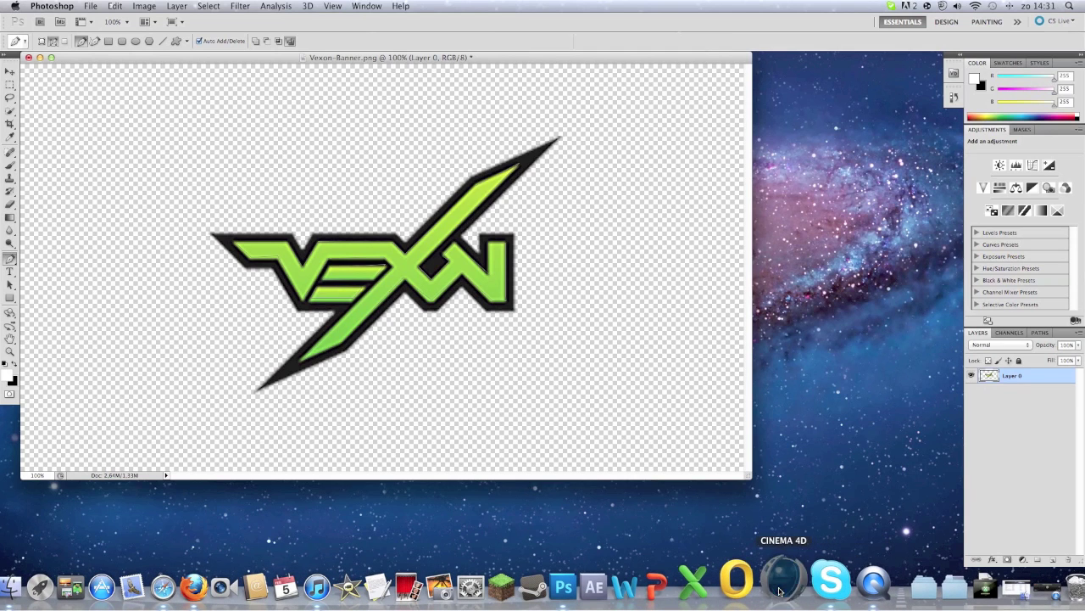
left_click(779, 591)
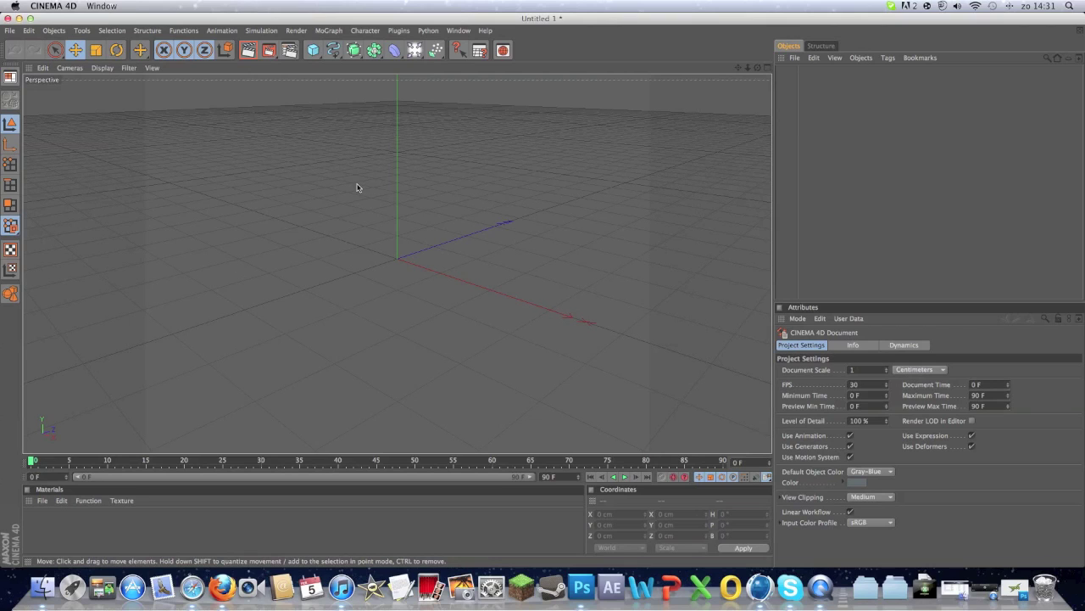
Step: Import Vexon.ai into Cinema 4D with the default Illustrator import settings
key("super+o")
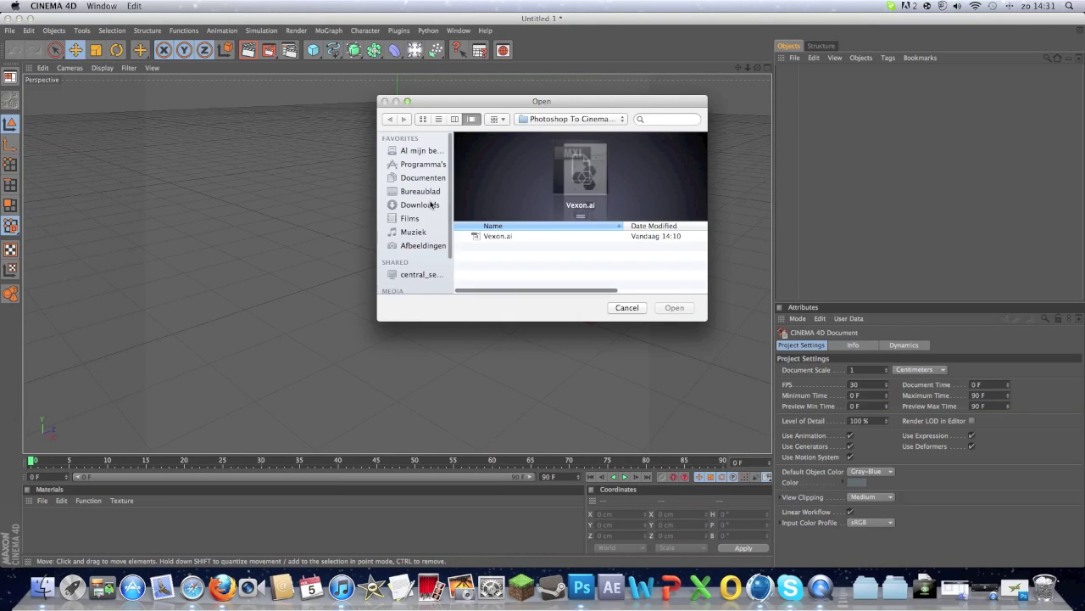
double_click(492, 236)
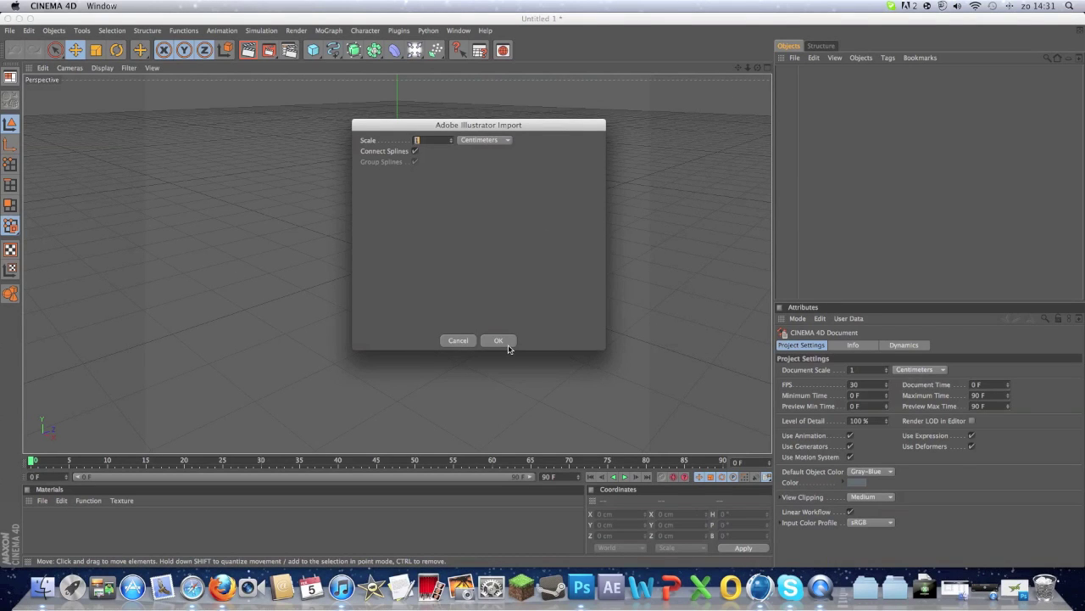
left_click(499, 340)
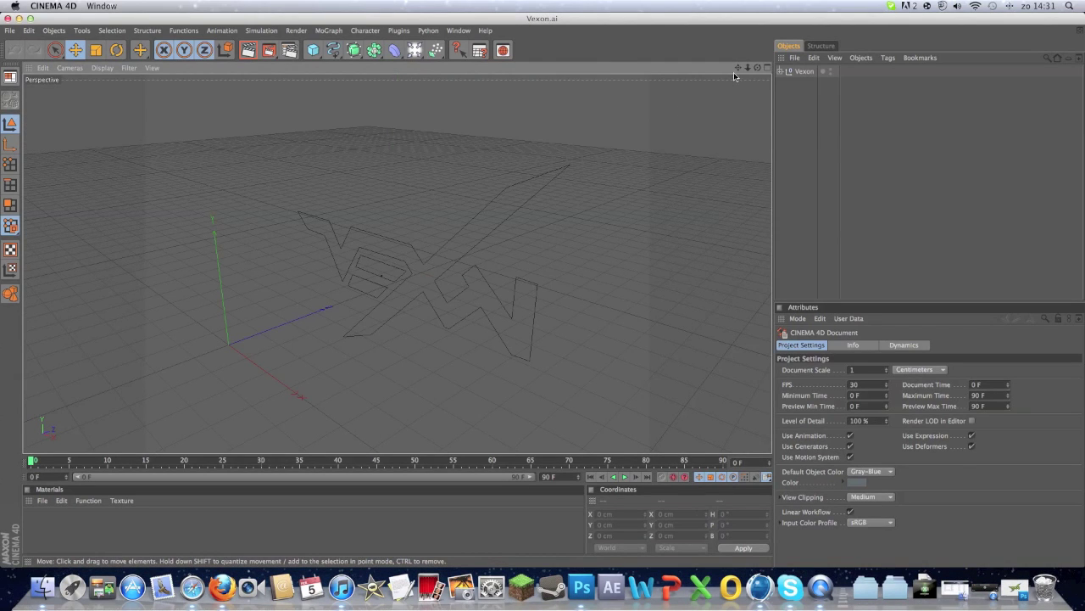
Step: Add an Extrude NURBS object and nest the Vexon splines under it
left_click_drag(760, 70, 738, 73)
scroll(574, 204, "up", 10)
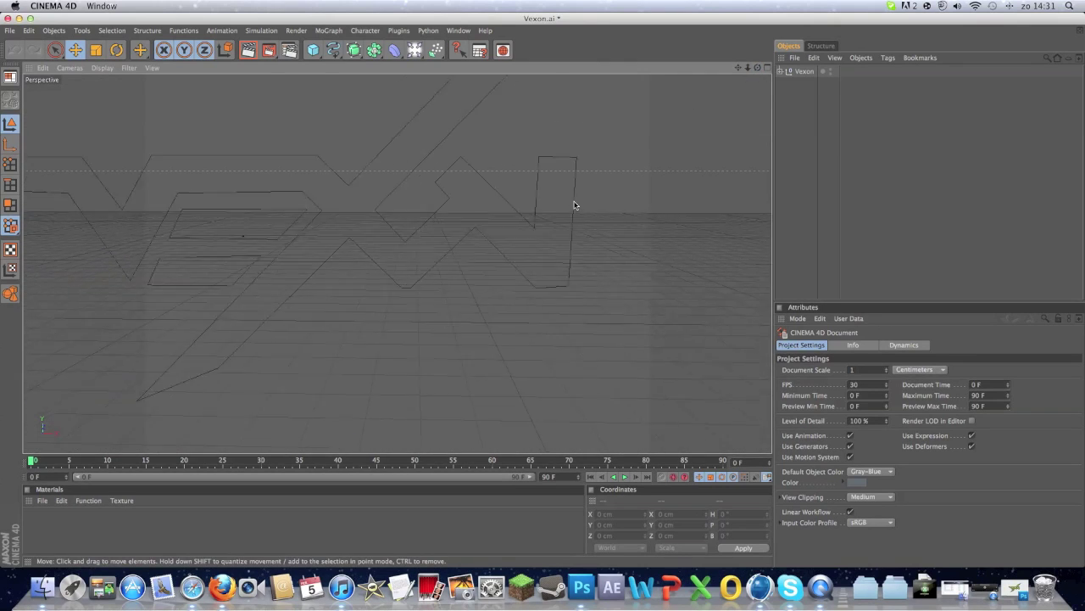
scroll(574, 204, "down", 10)
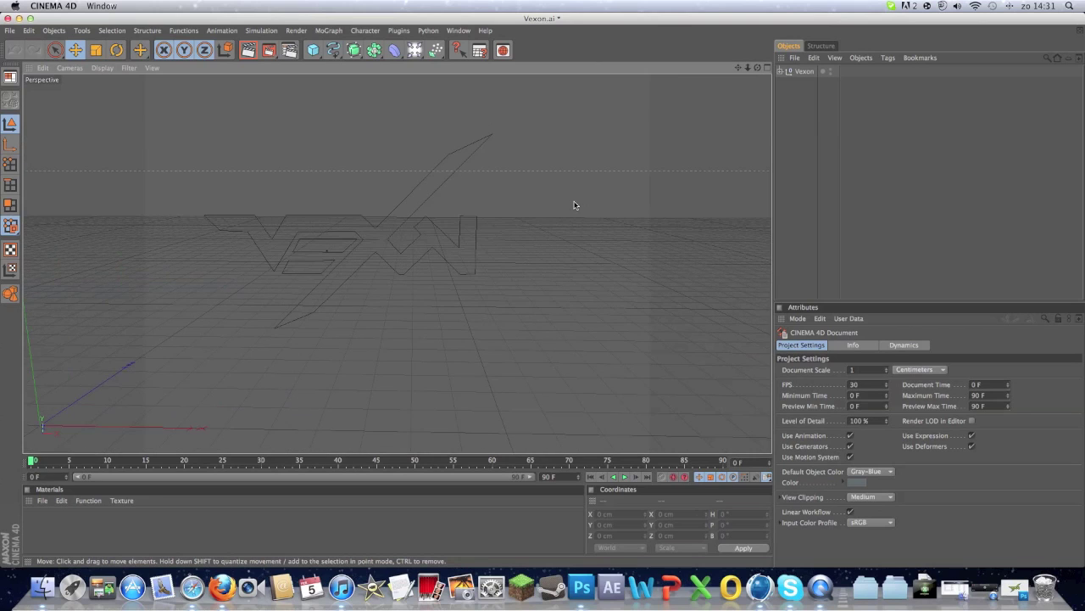
left_click_drag(757, 67, 757, 67)
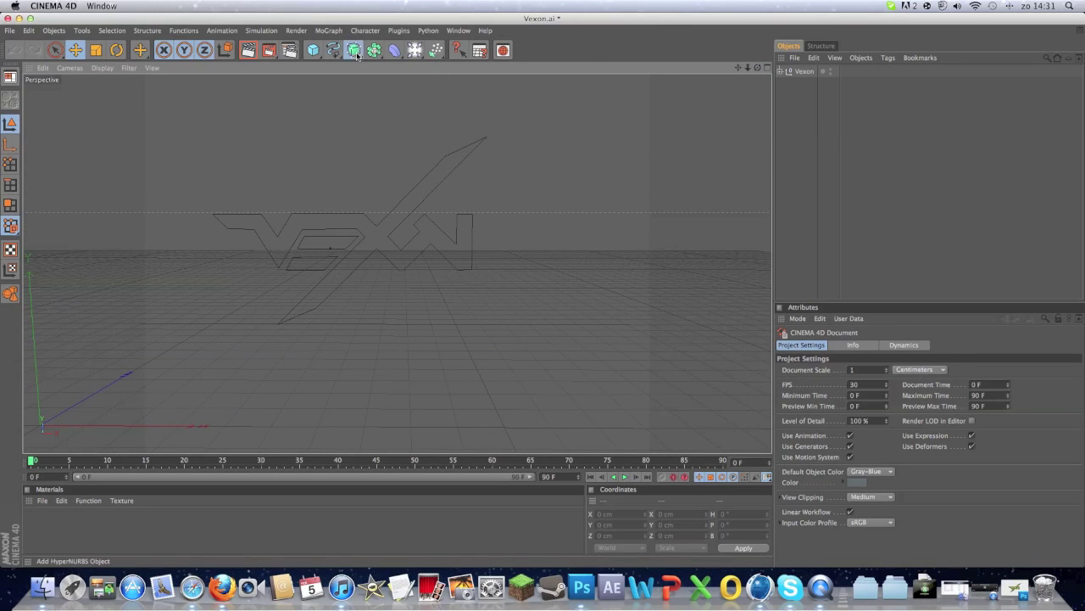
left_click_drag(354, 51, 466, 61)
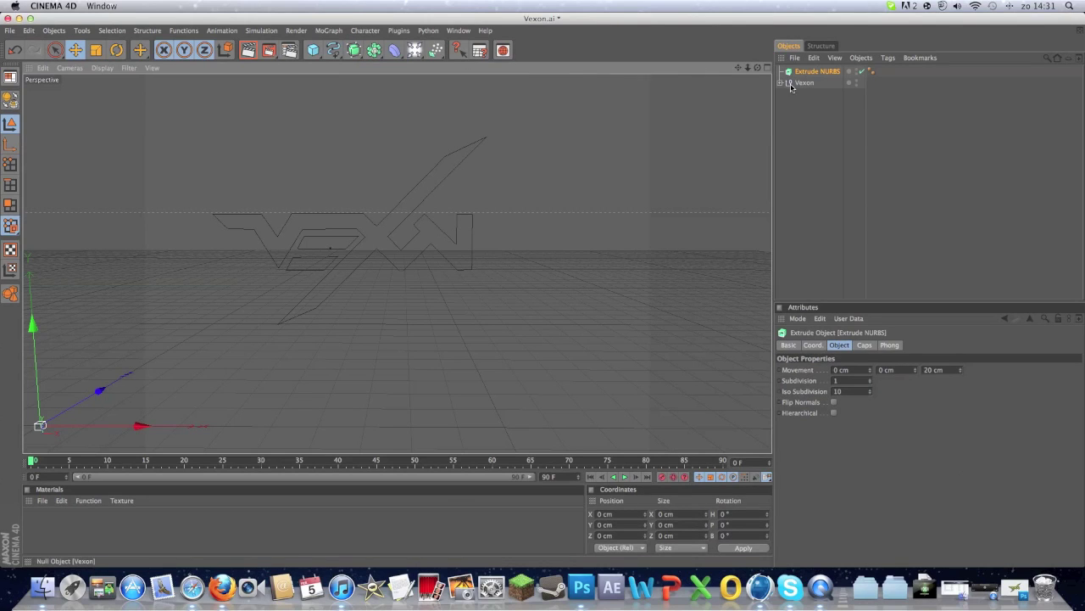
left_click_drag(802, 83, 799, 92)
left_click_drag(795, 124, 823, 74)
Step: Select Extrude NURBS and turn on Hierarchical extrusion
left_click(832, 149)
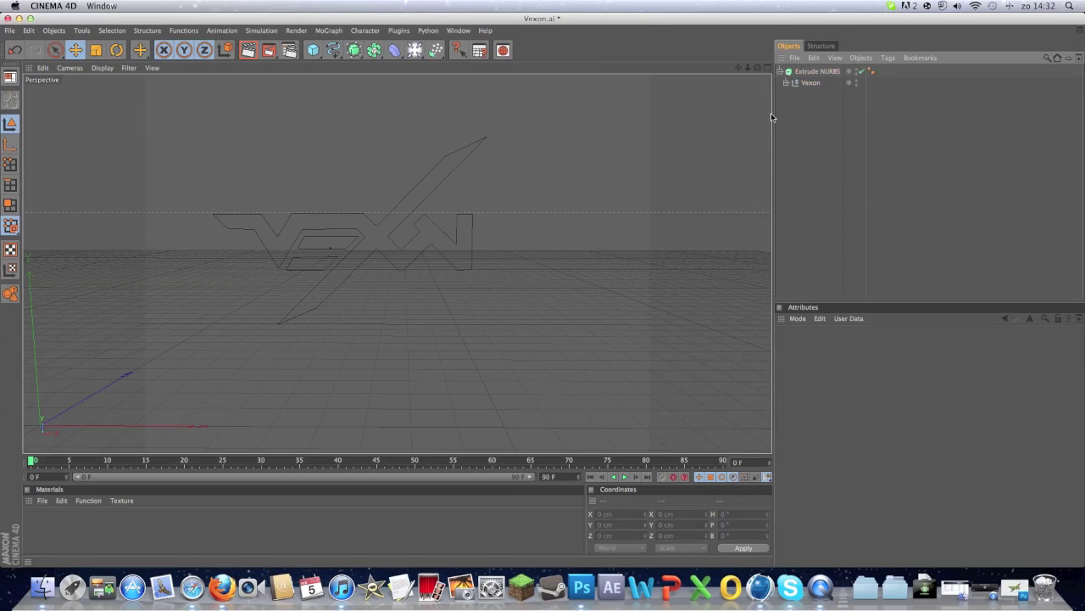
left_click(817, 72)
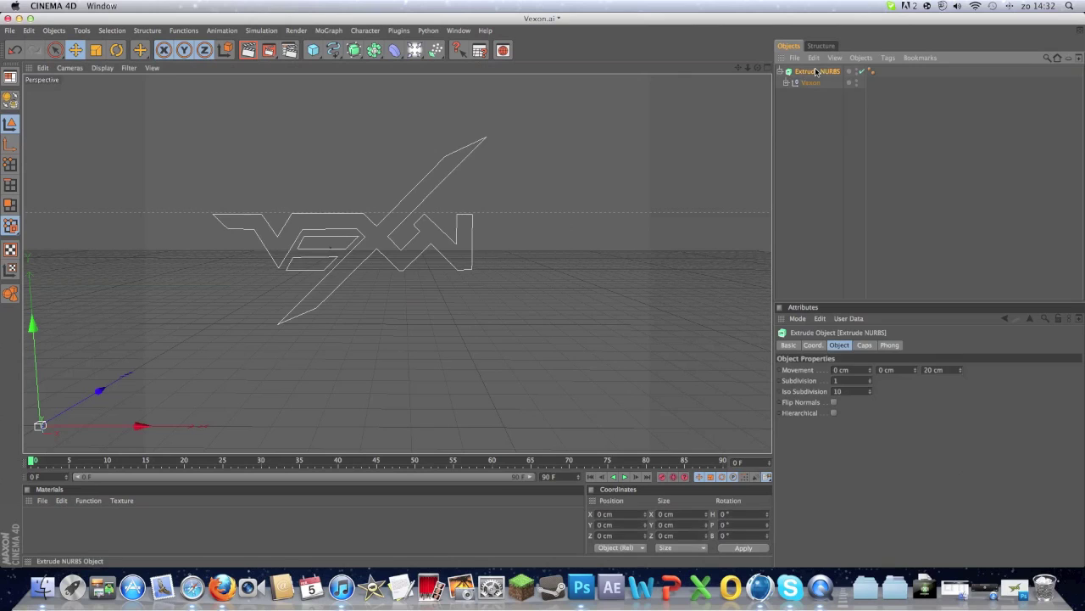
left_click(833, 413)
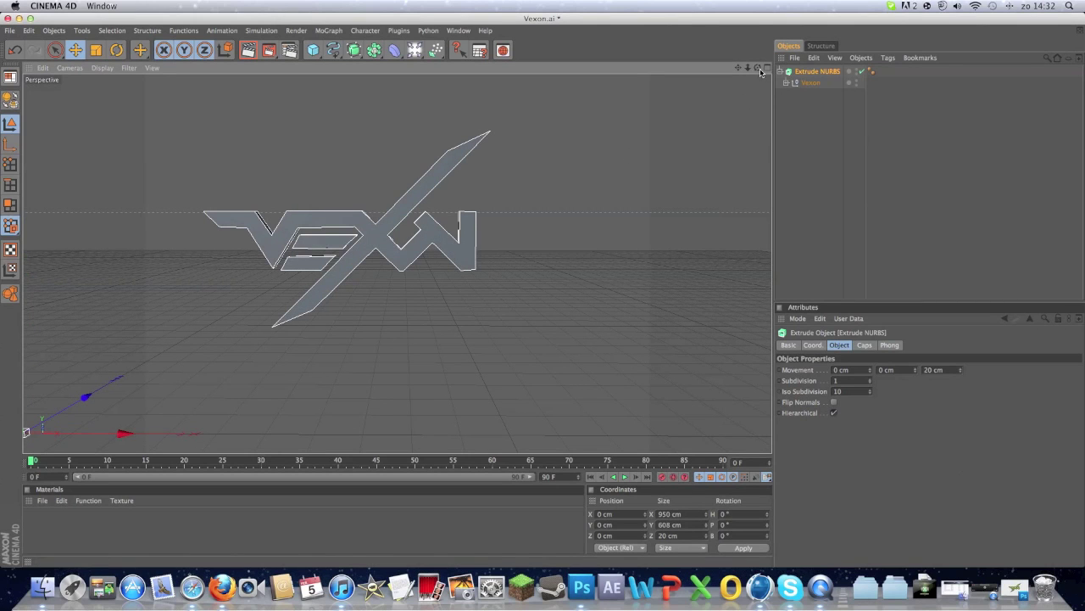
left_click_drag(758, 68, 733, 106)
Step: Set the extrusion depth to 80 and orbit to view the logo's thickness
double_click(933, 369)
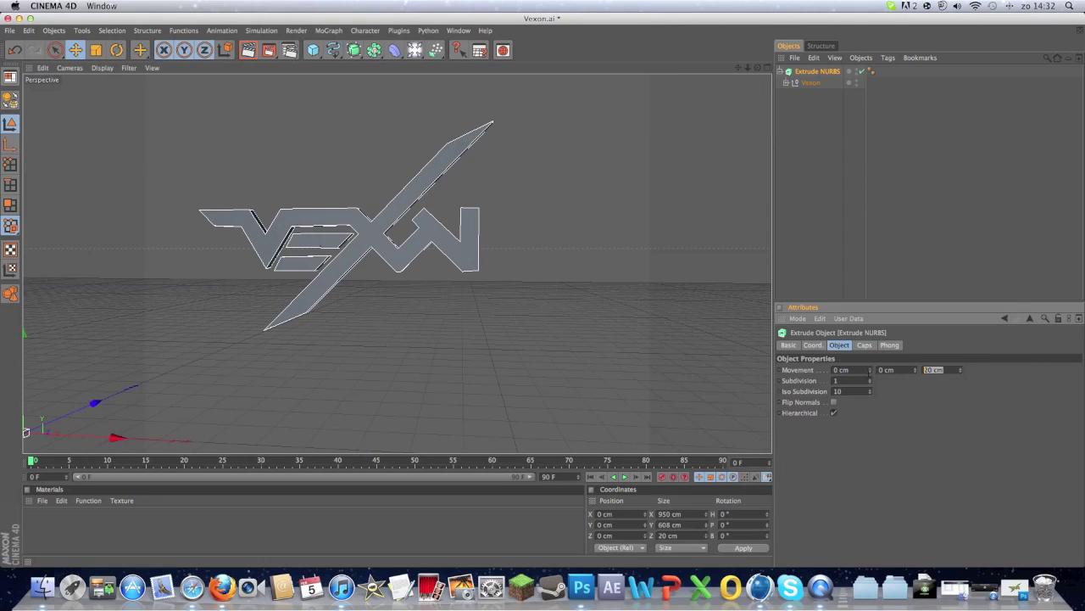
type("80")
key("Return")
left_click(565, 336)
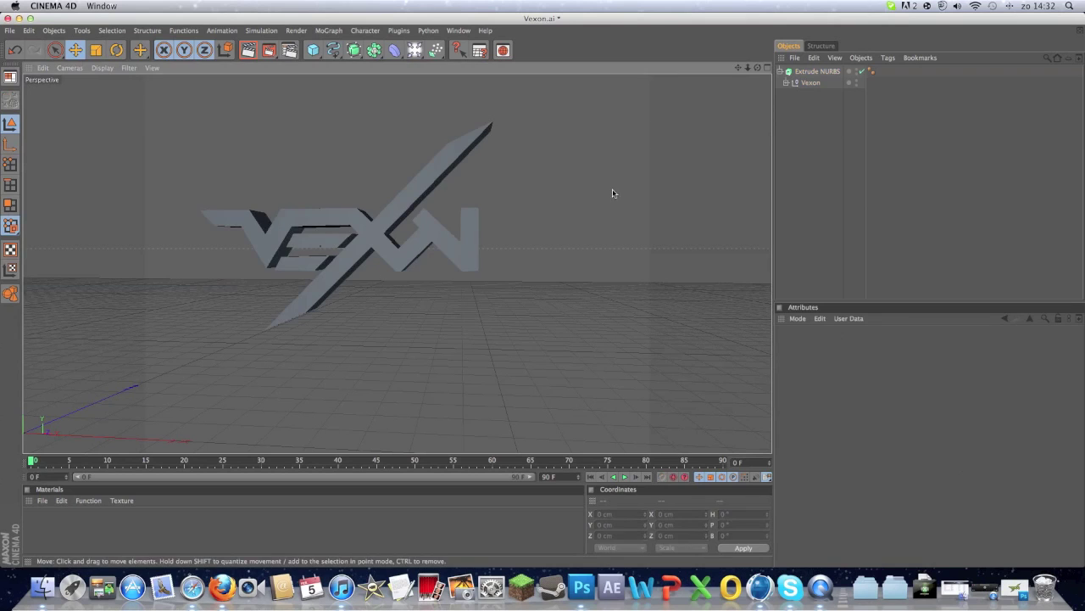
mouse_move(758, 67)
left_mouse_down()
mouse_move(712, 68)
mouse_move(738, 70)
left_mouse_up()
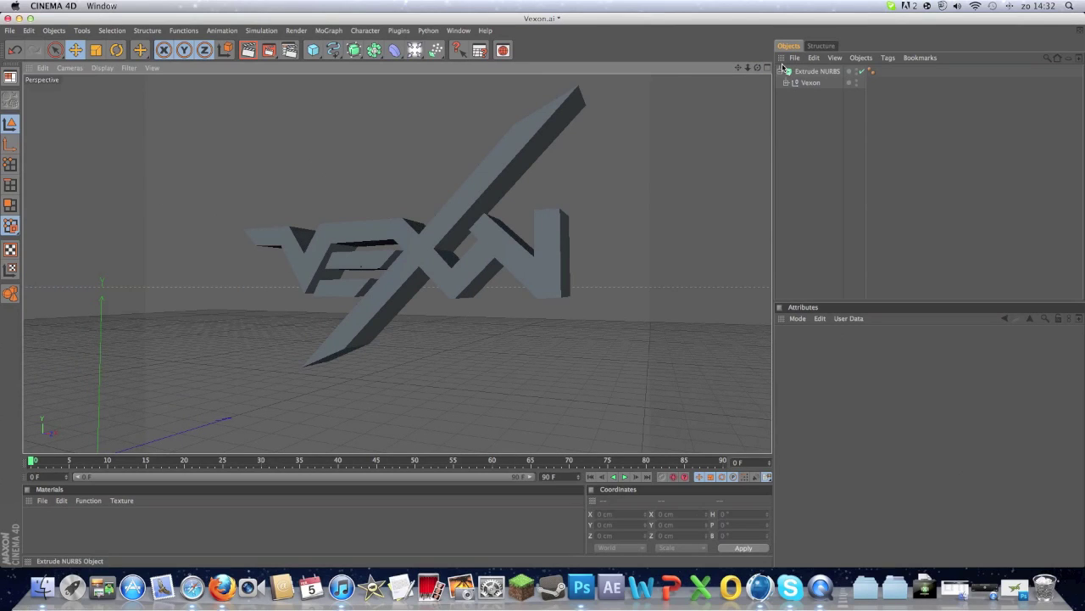